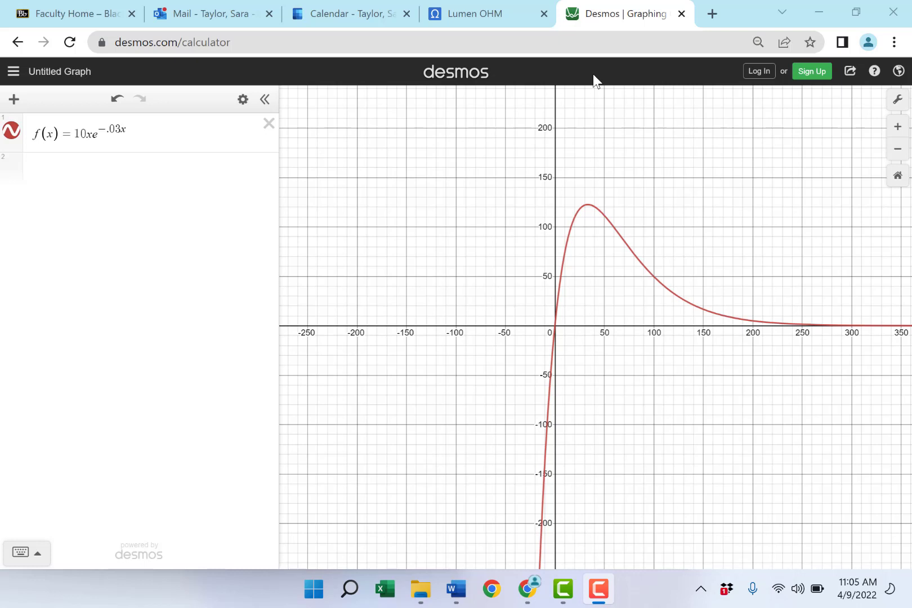
Step: Add a new expression D(x) = (10)e^(-.03x) below the f(x) function
left_click(145, 138)
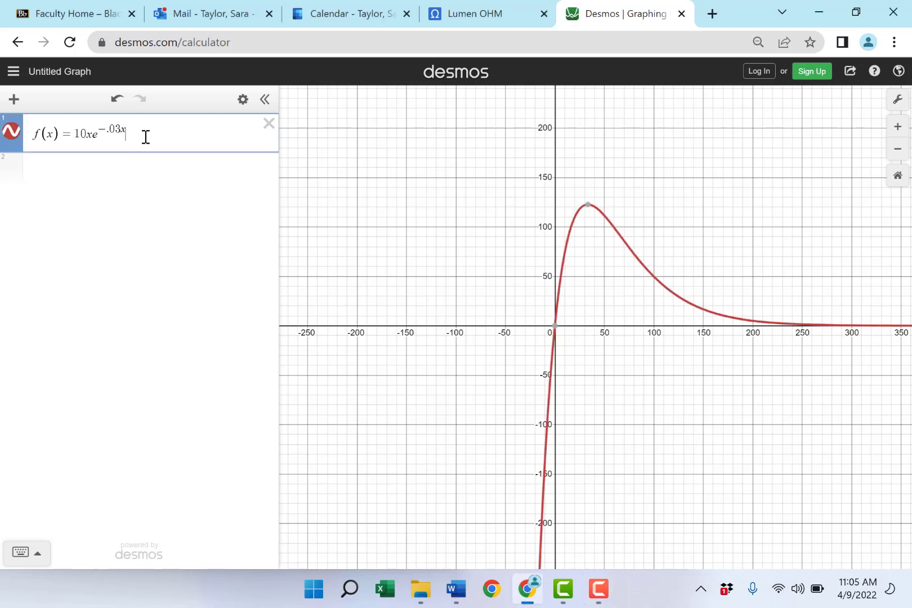
key("Return")
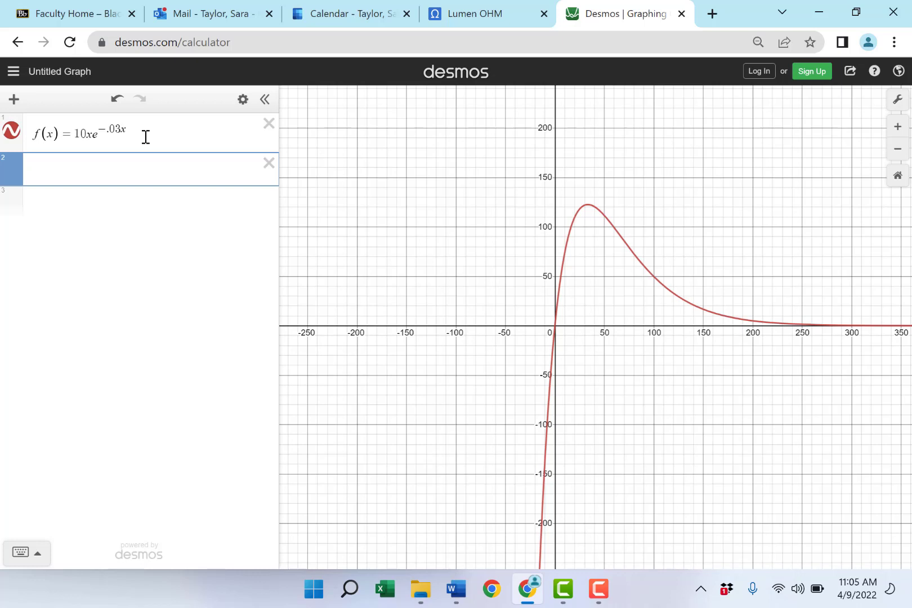
type("D(x)")
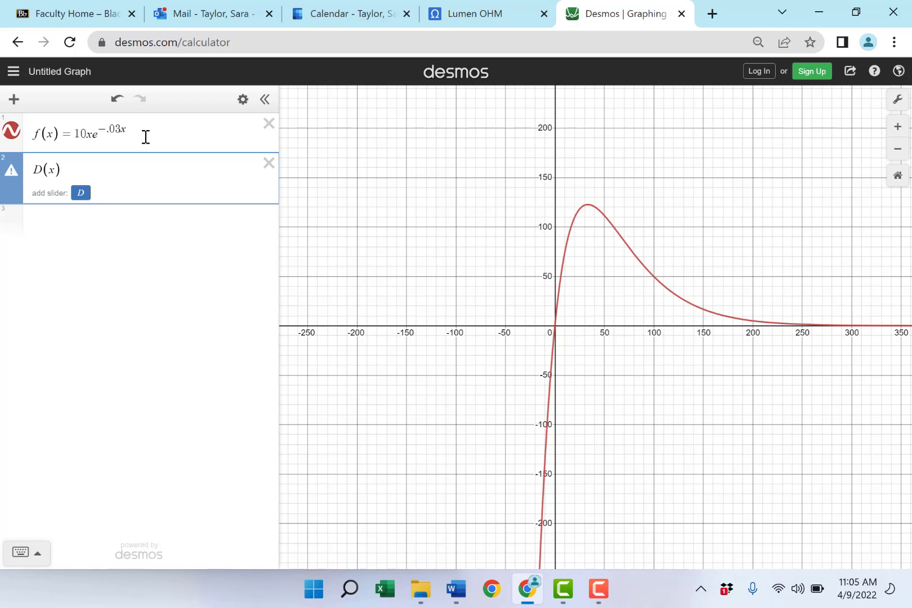
type("=")
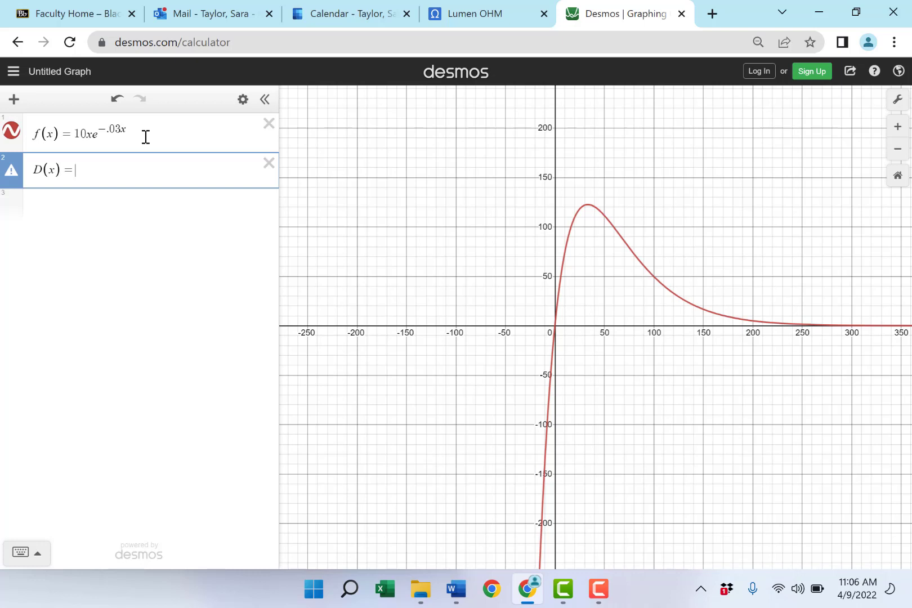
type("(")
type("1)")
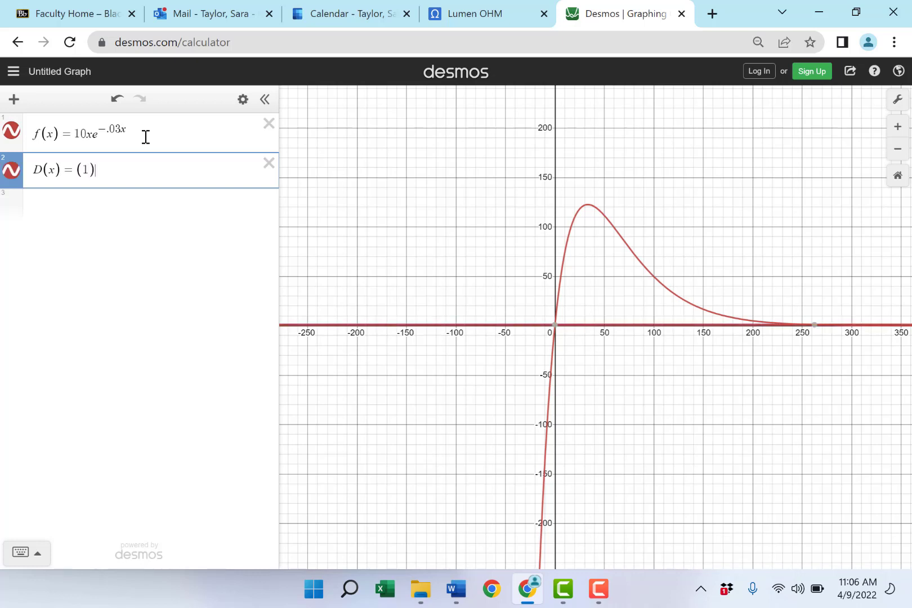
key("BackSpace")
type("0)")
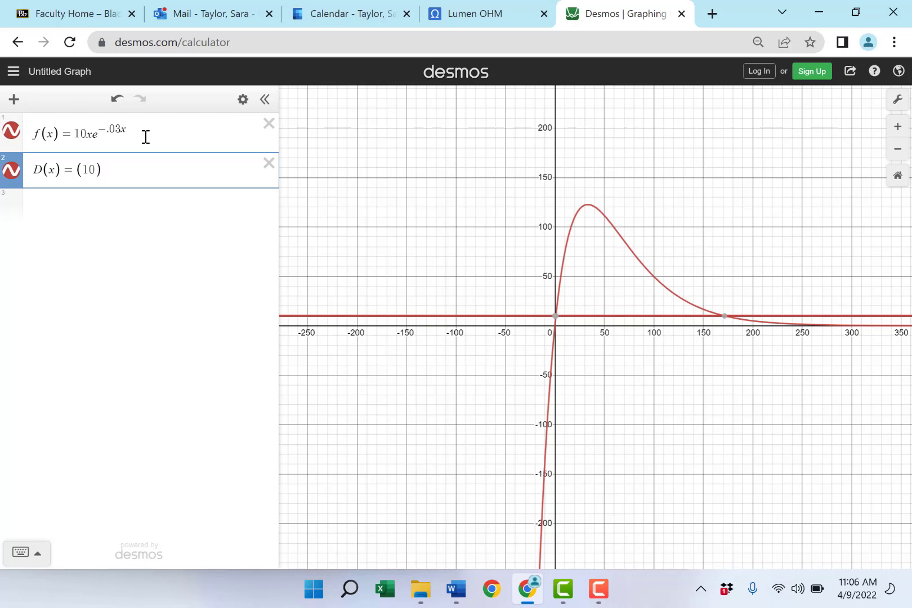
type("e")
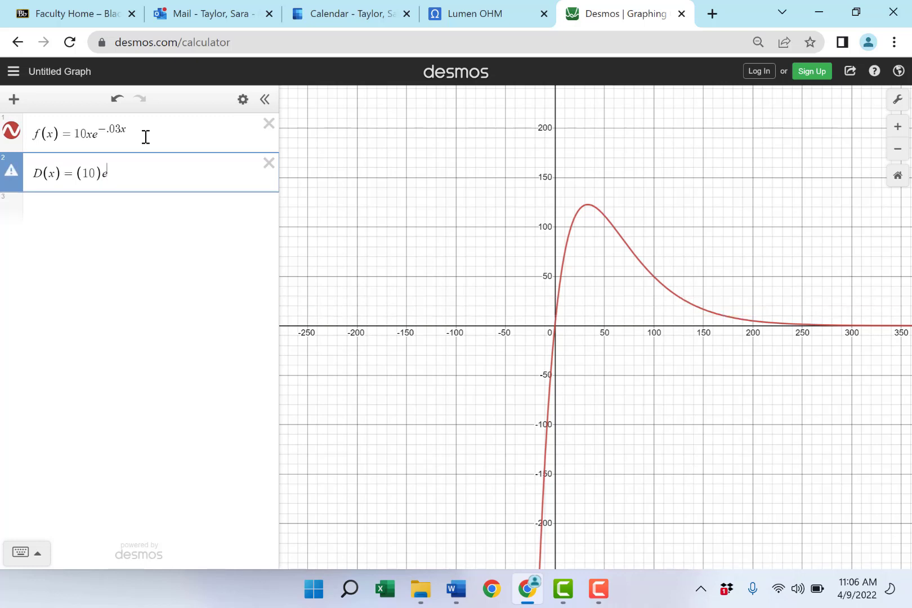
type("^-.03x")
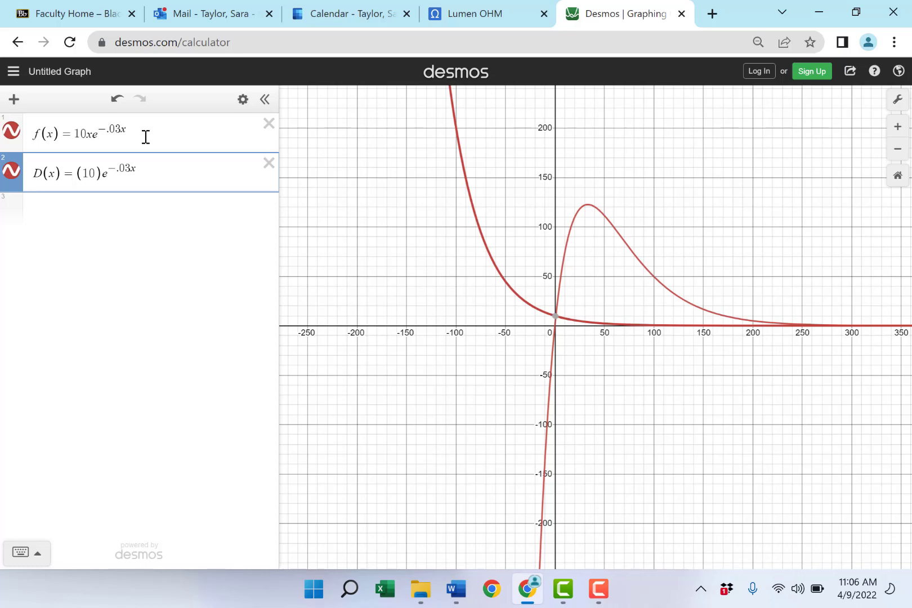
Step: Change the color of the D(x) curve to blue
left_click(11, 179)
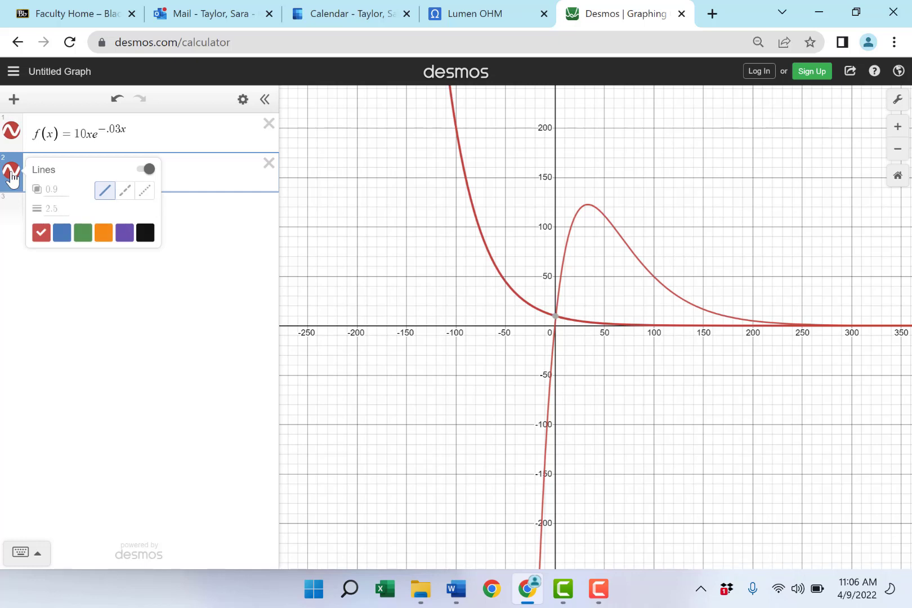
left_click(62, 232)
left_click(188, 175)
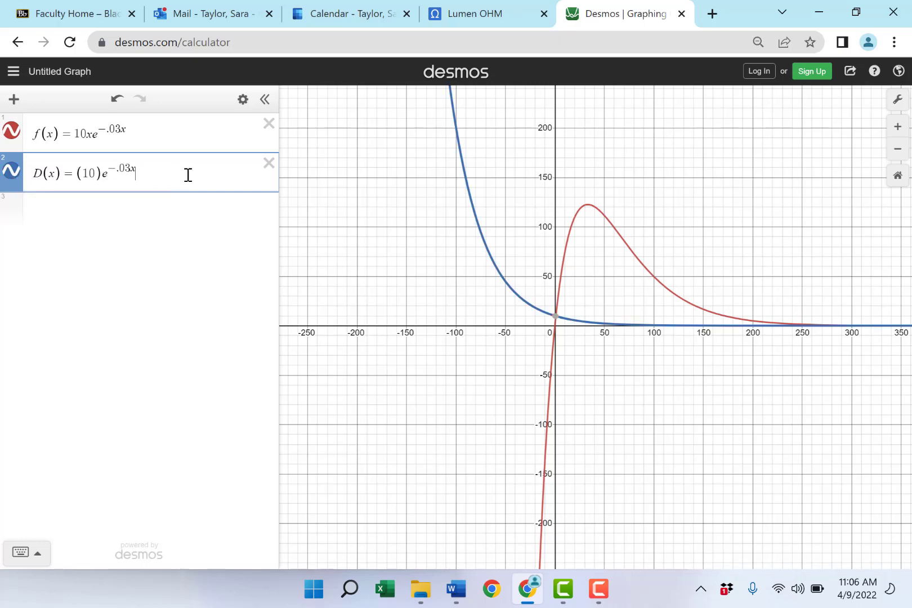
Step: Add the derivative f'(x) as a new expression below D(x) and color its curve green
key("Return")
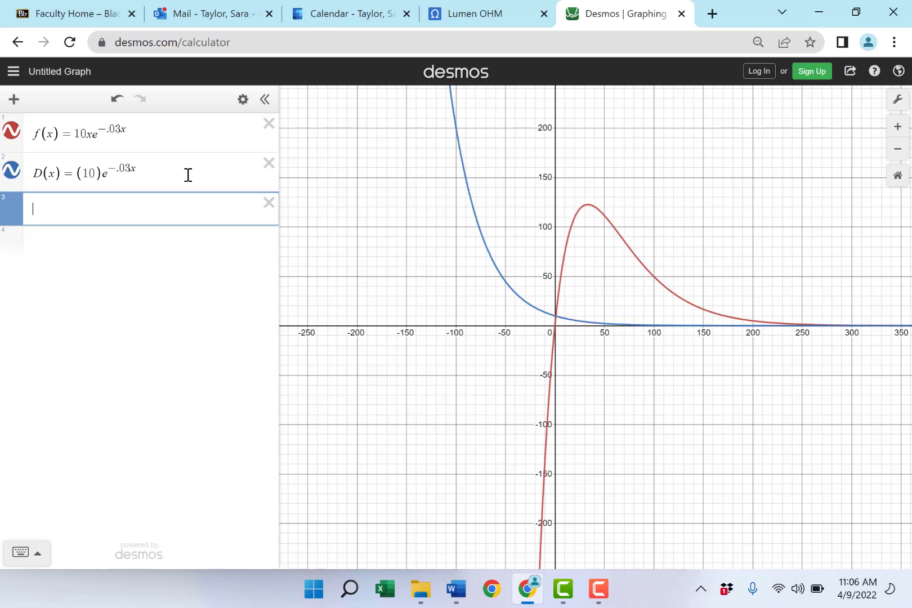
type("f'(x")
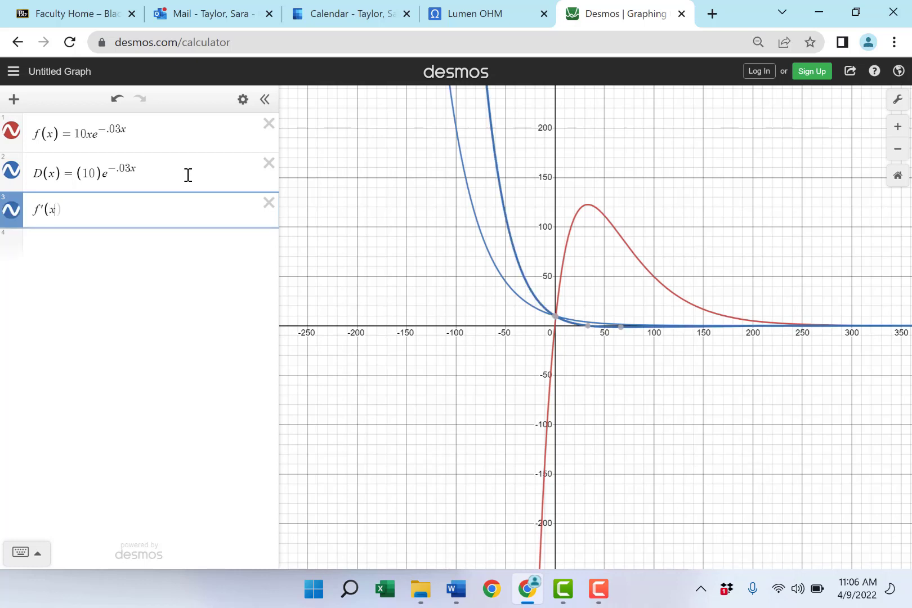
type(")")
left_click(9, 220)
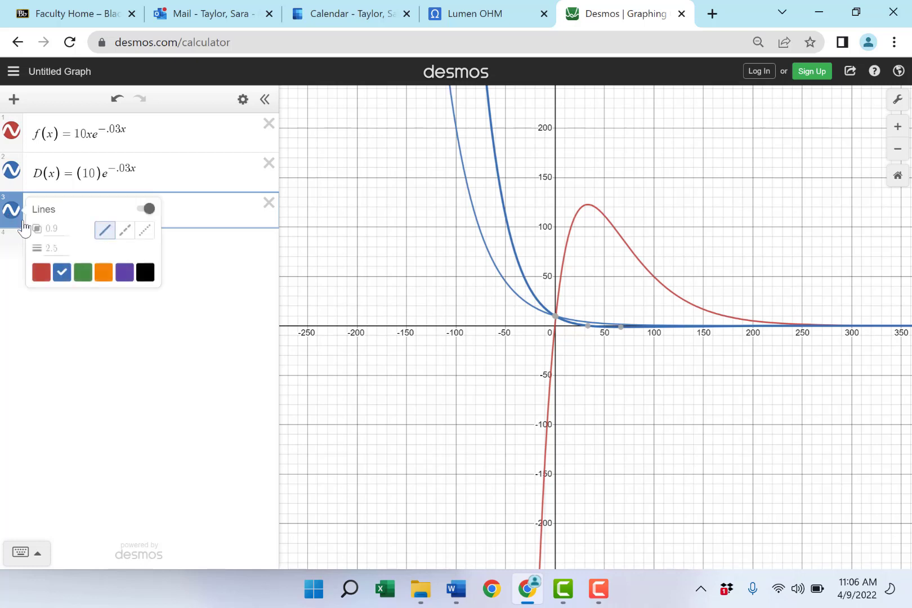
left_click(78, 272)
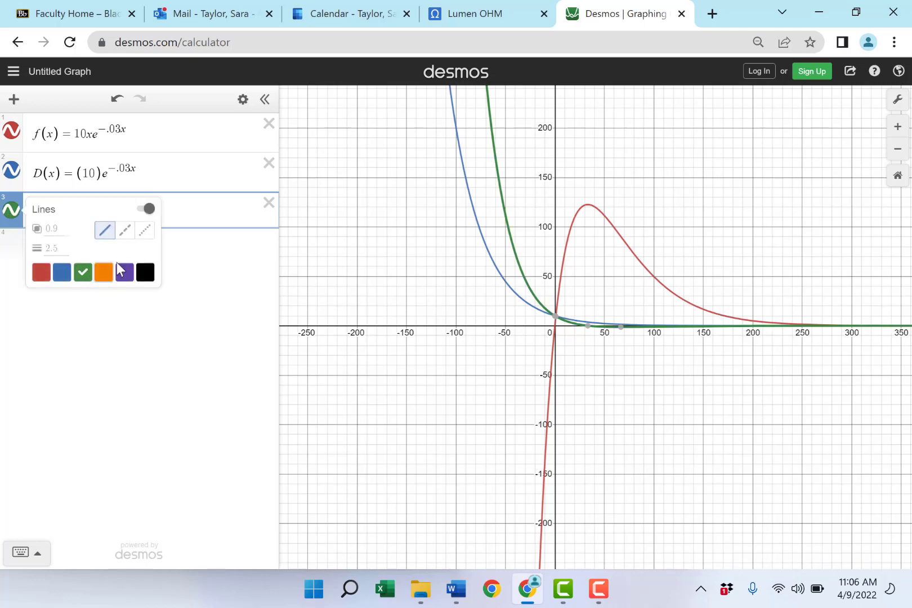
left_click(190, 209)
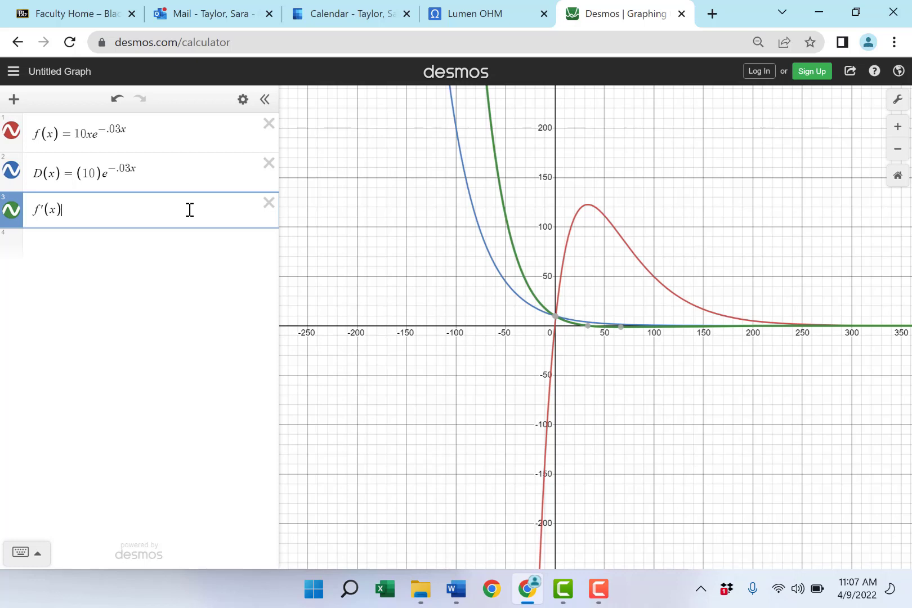
Step: Replace the right-hand side of D(x) with the first product-rule term, (10)·e^(-.03x), using an explicit multiplication sign
left_click(97, 170)
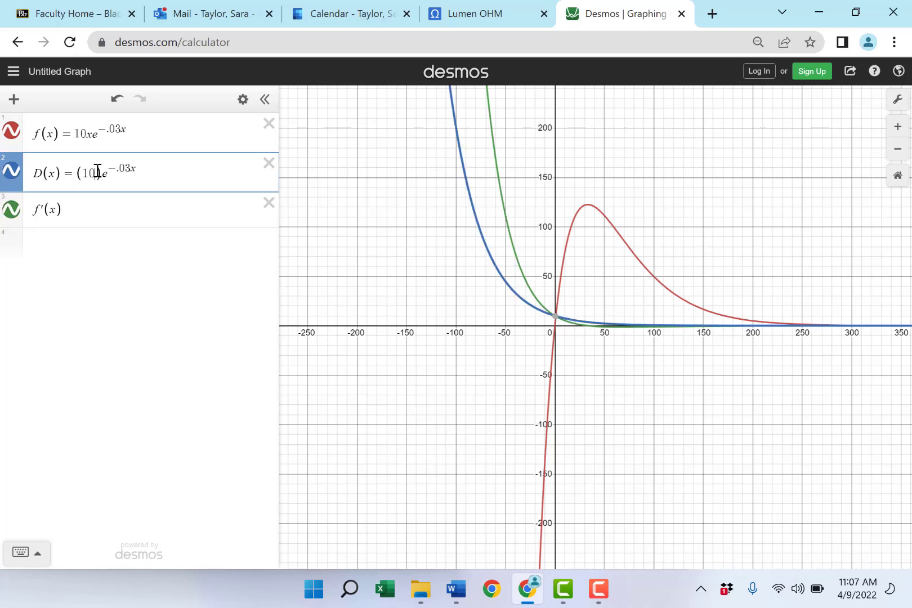
left_click_drag(141, 177, 94, 177)
key("BackSpace")
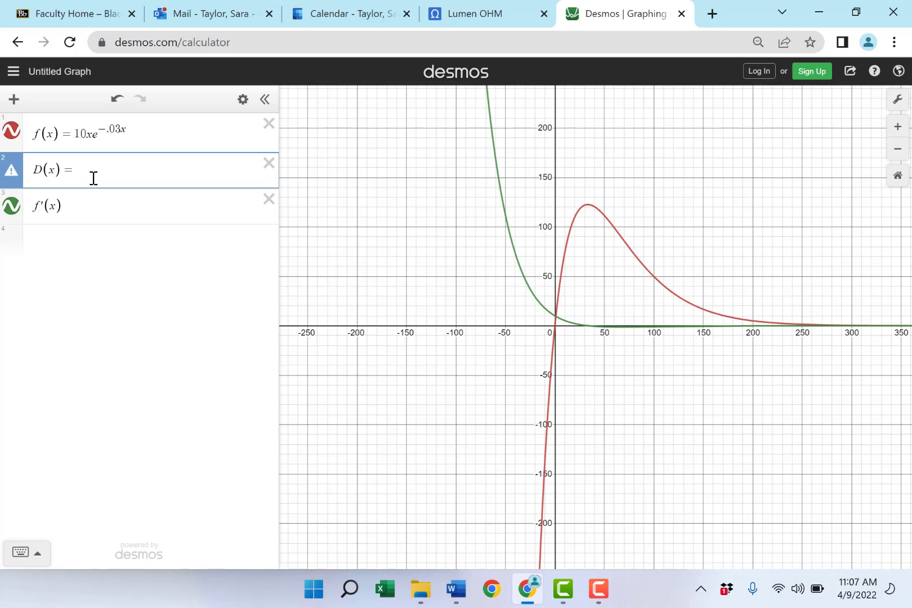
type("(10)")
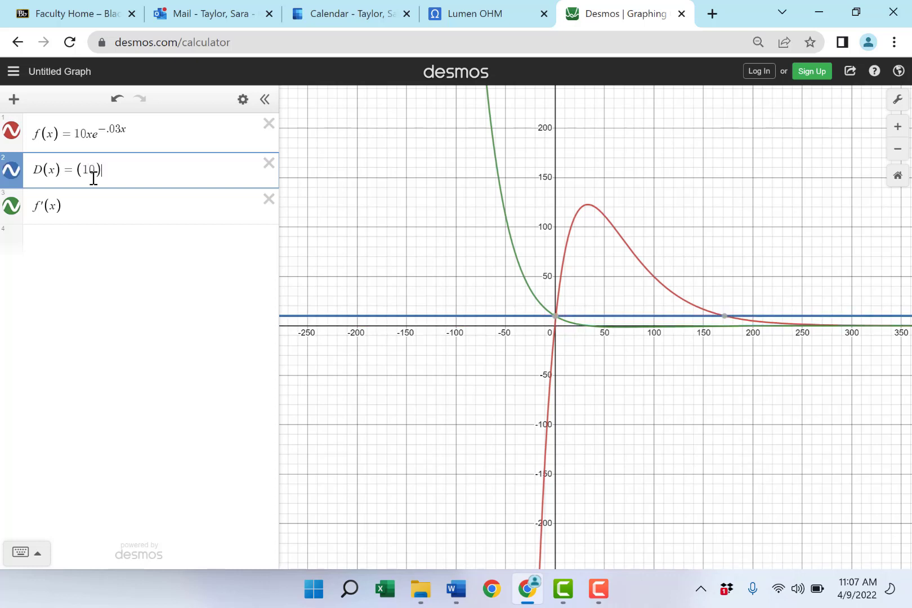
type("*e^")
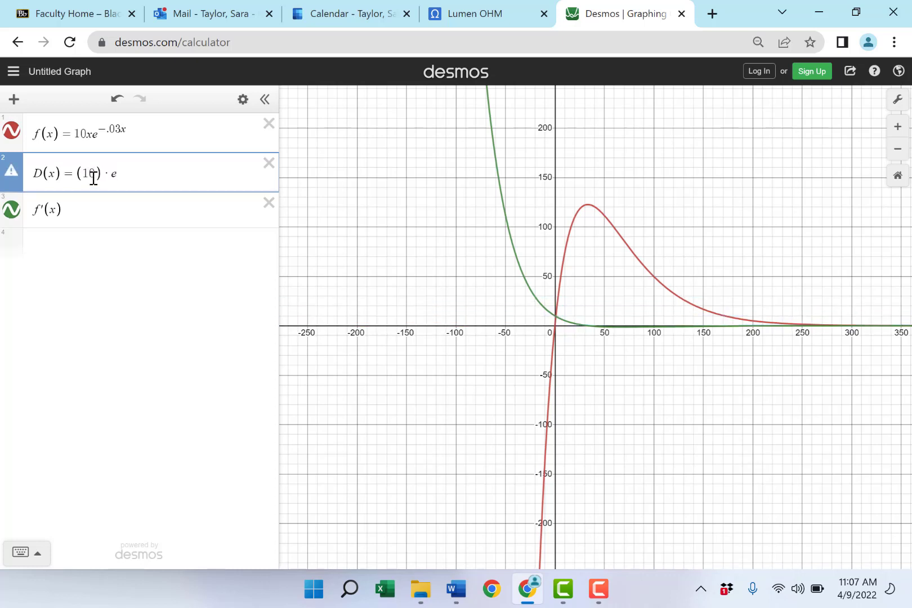
type("-.03x")
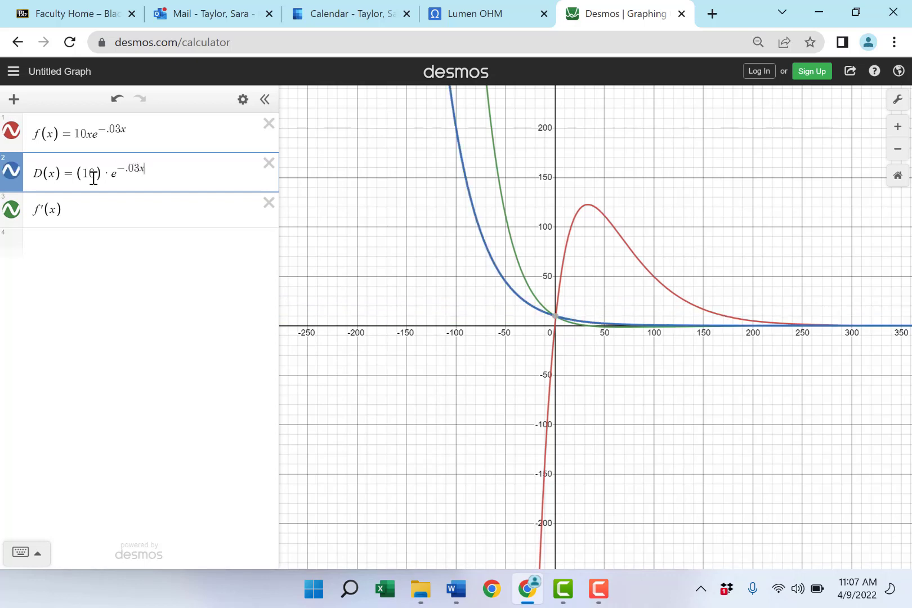
key("Right")
Step: Append the second product-rule term, + (10x)·e^(-.03x)·-.03, to the D(x) expression outside the first exponent
type("+")
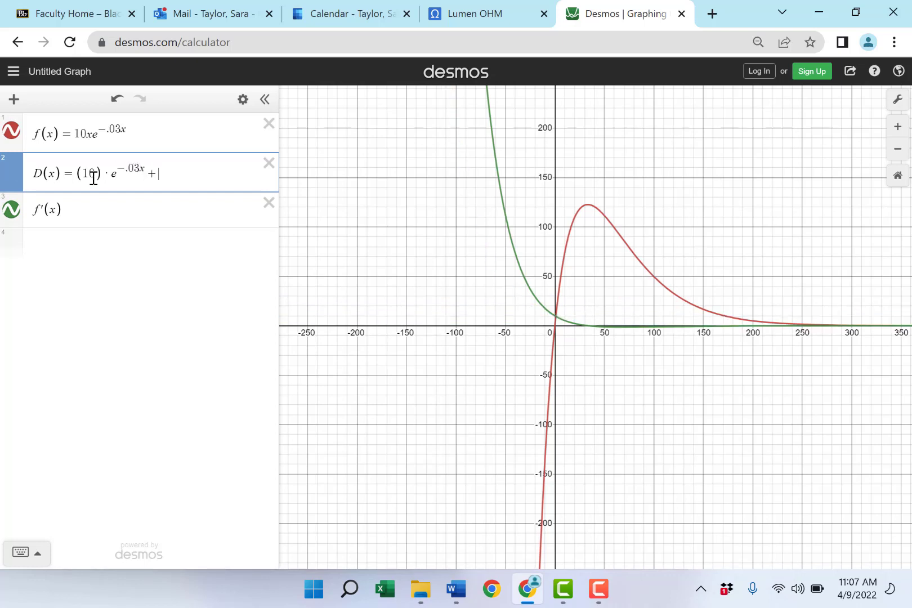
type("(10")
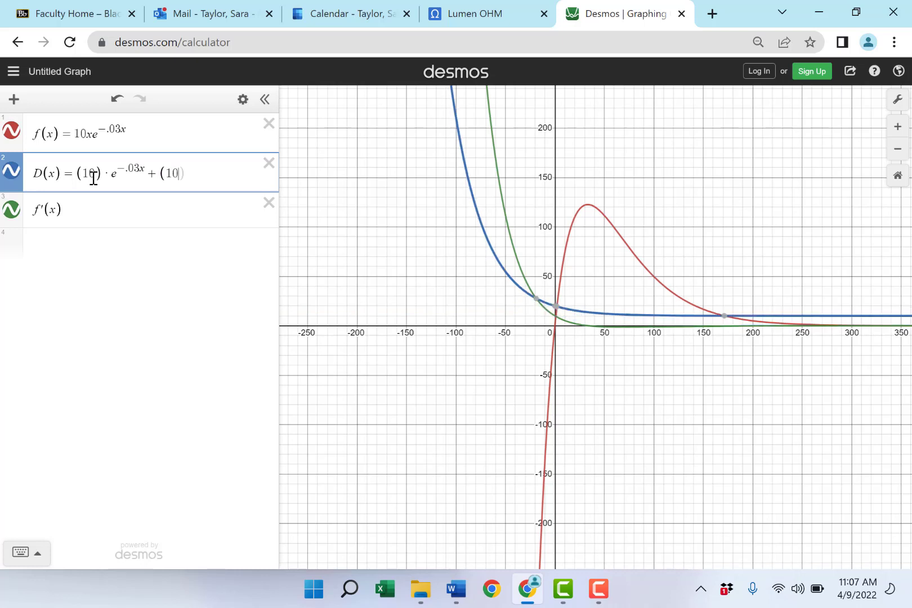
type("x)")
type("*")
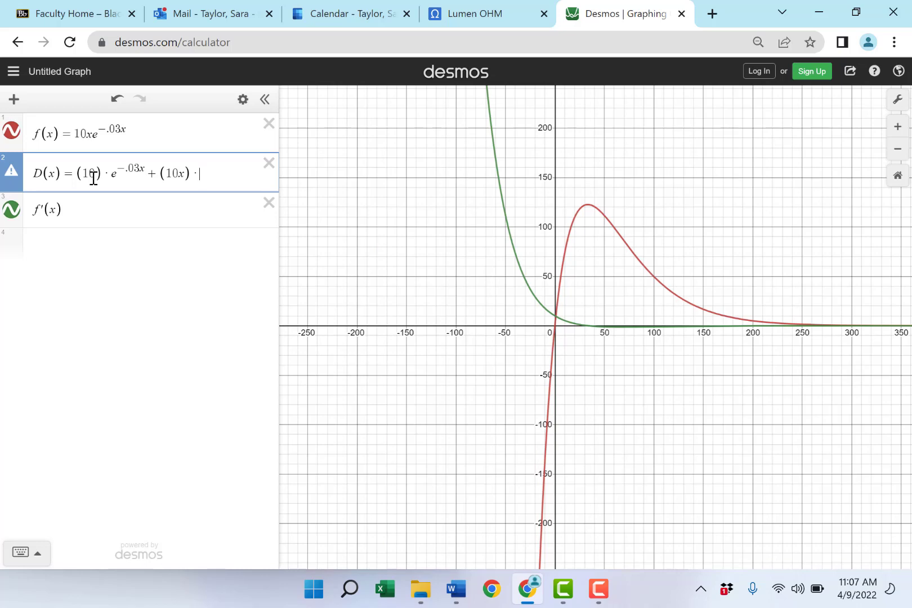
type("e^-.03x")
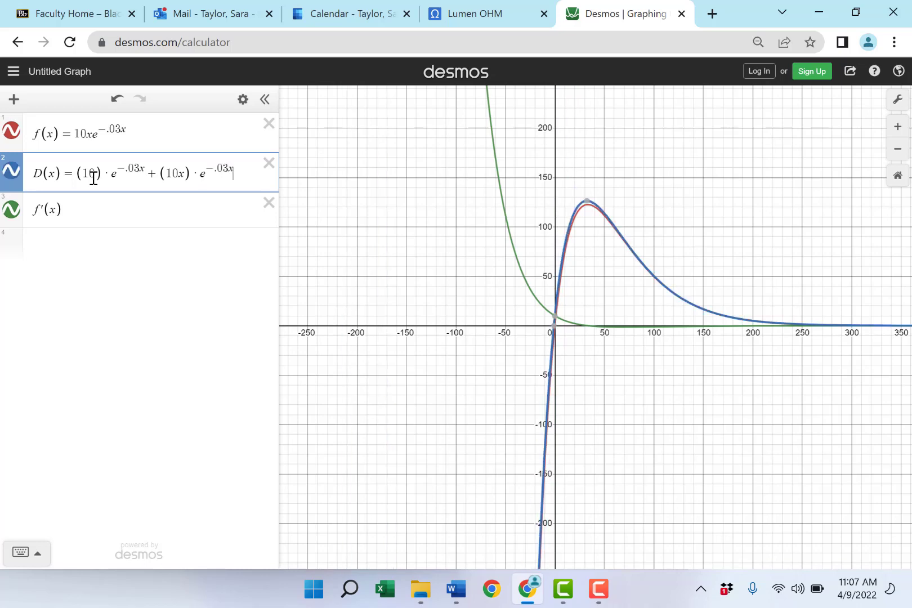
type("*")
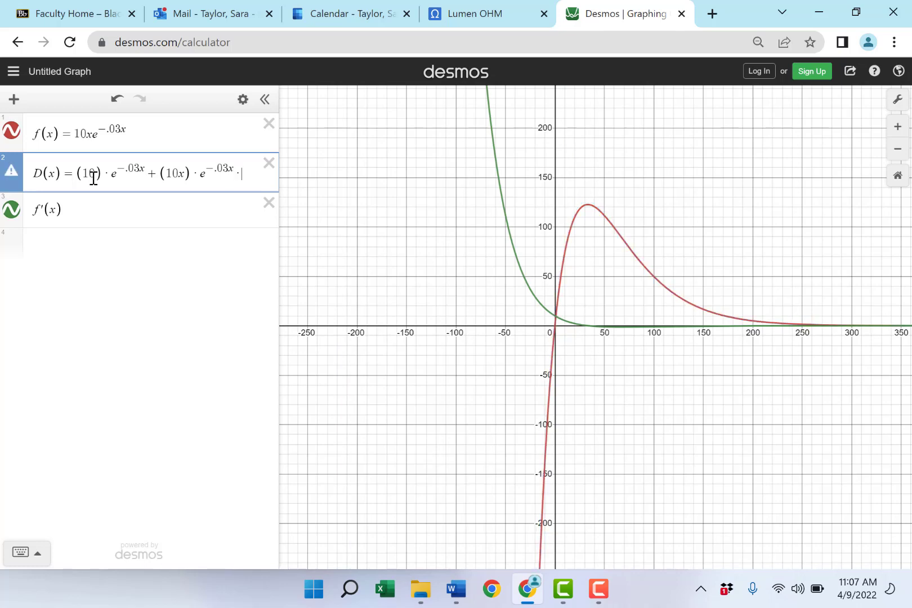
type("-.0")
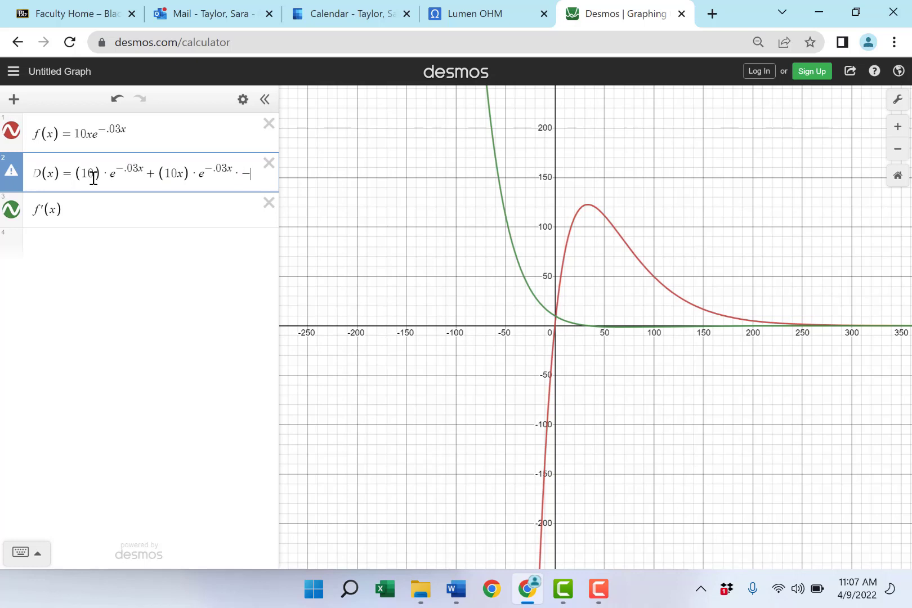
type("3")
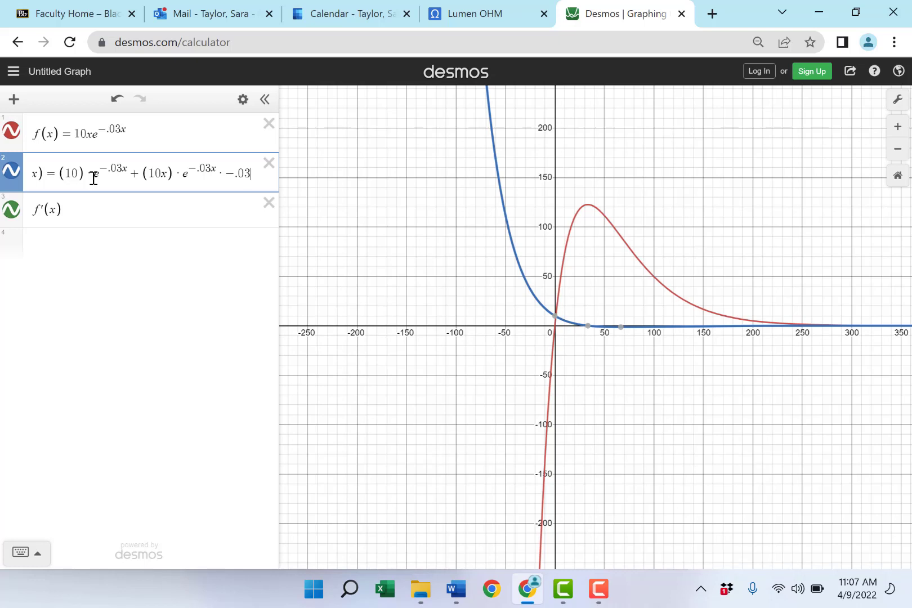
Step: Hide and reshow the D(x) curve twice to compare it with the f'(x) curve
left_click(11, 174)
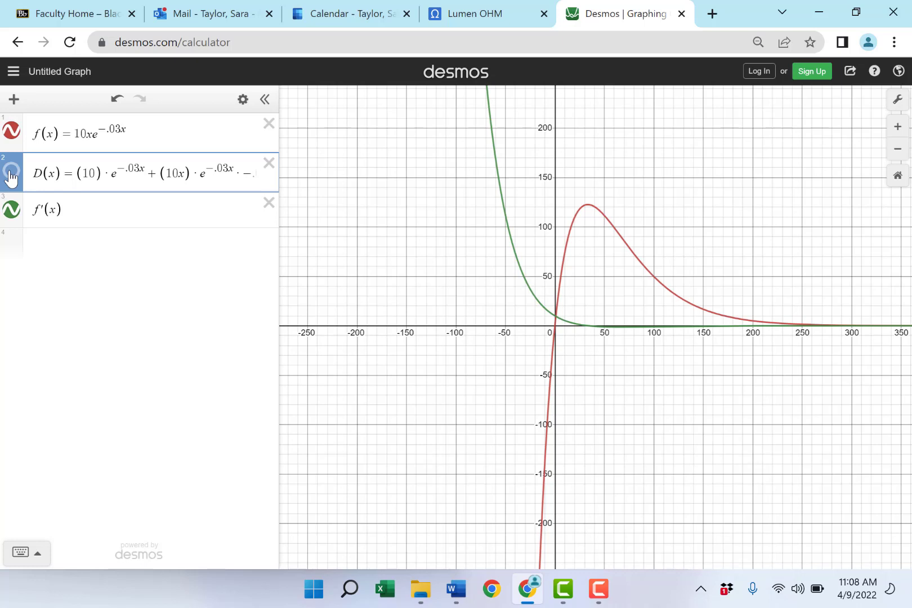
left_click(11, 175)
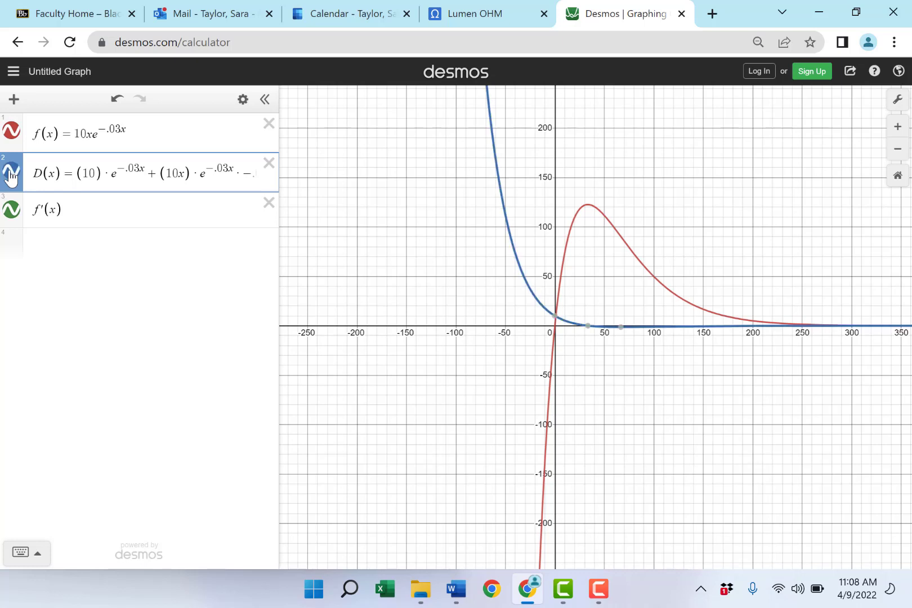
left_click(10, 175)
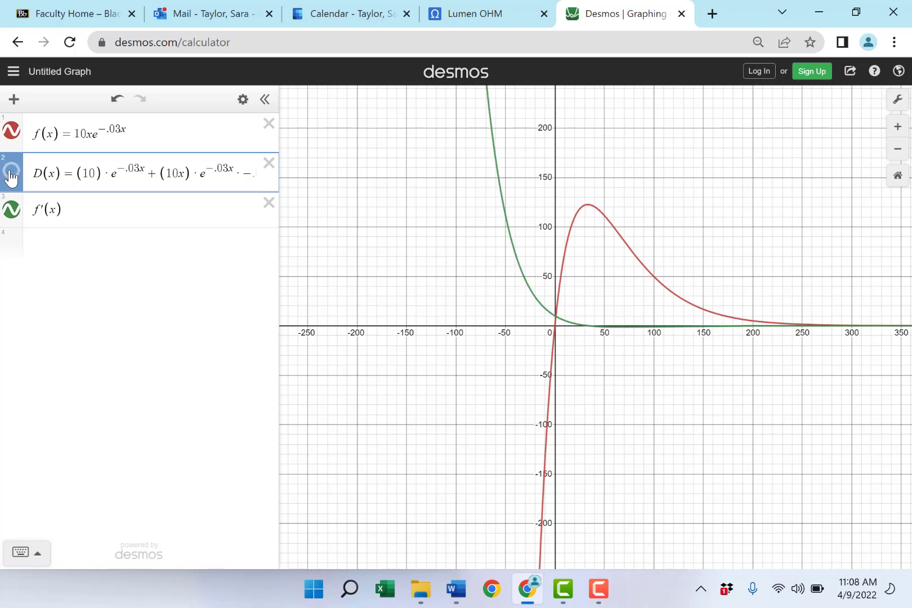
left_click(11, 177)
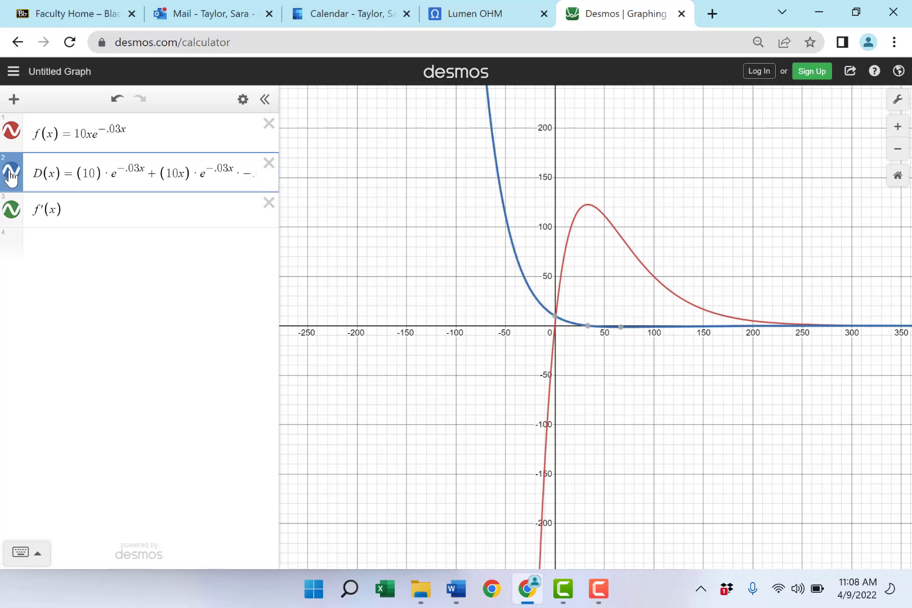